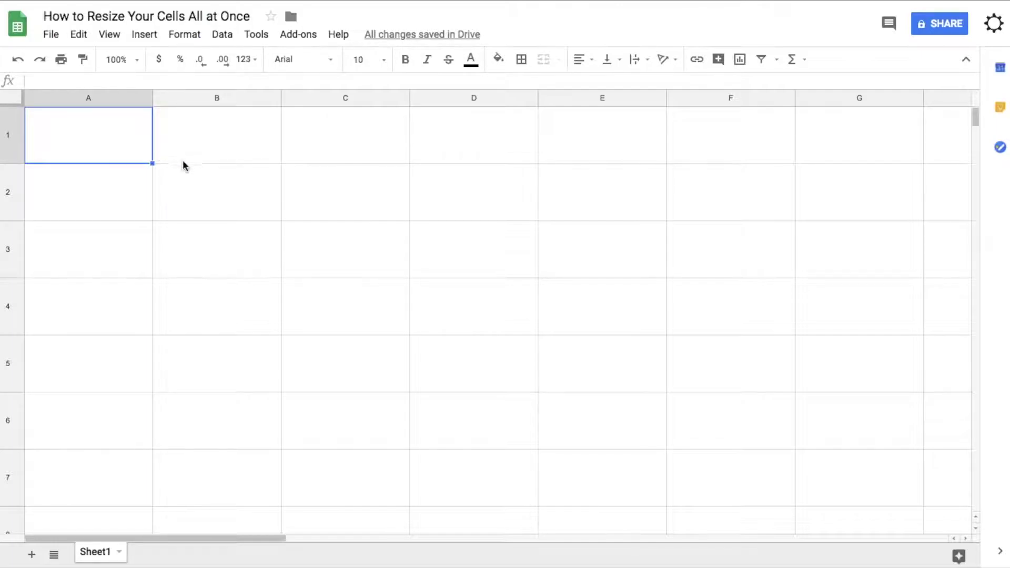
Step: Select the whole sheet with Ctrl+A and widen all columns to one shared larger width
key("ctrl+a")
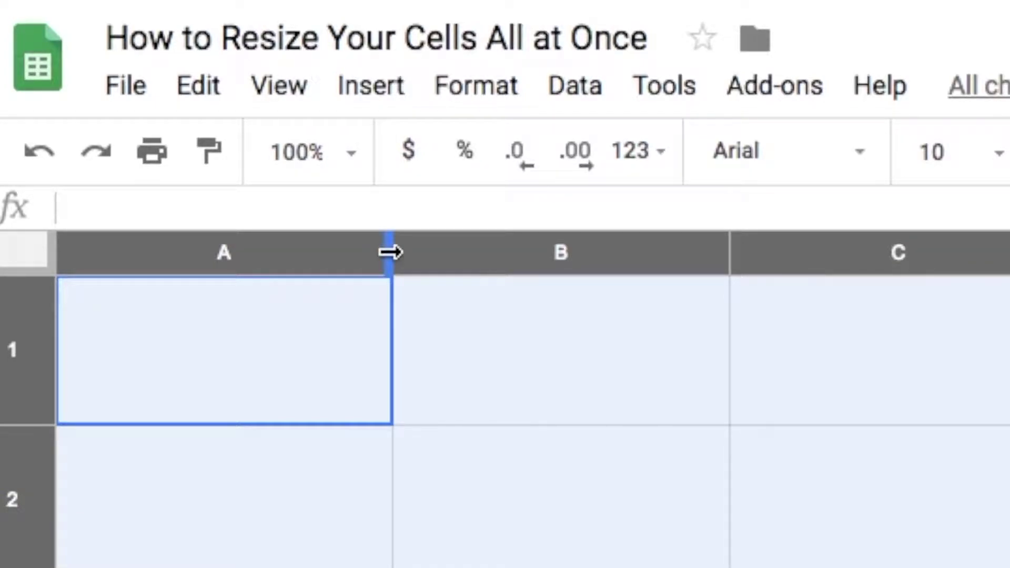
left_click_drag(391, 253, 300, 267)
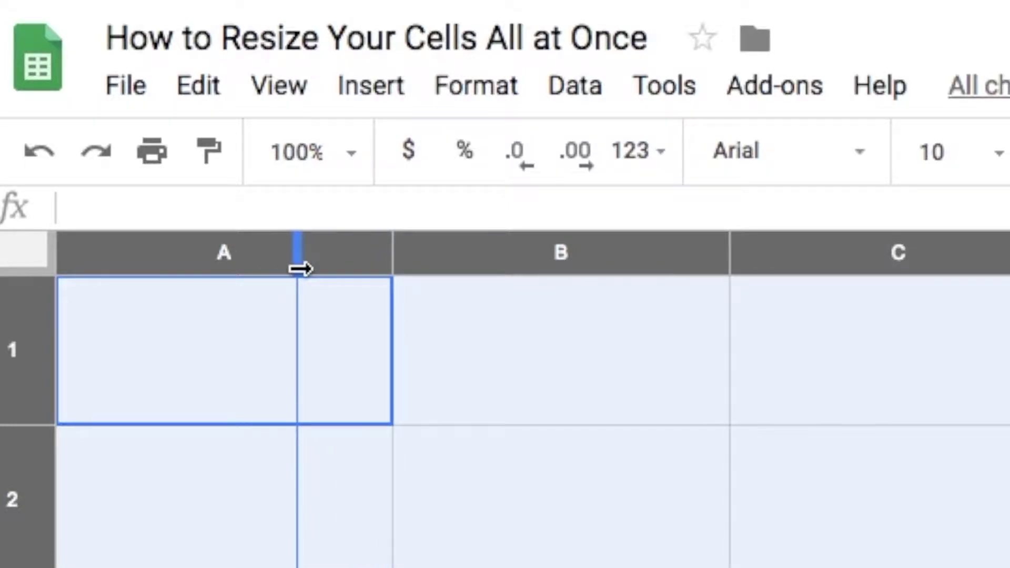
left_click_drag(300, 268, 300, 269)
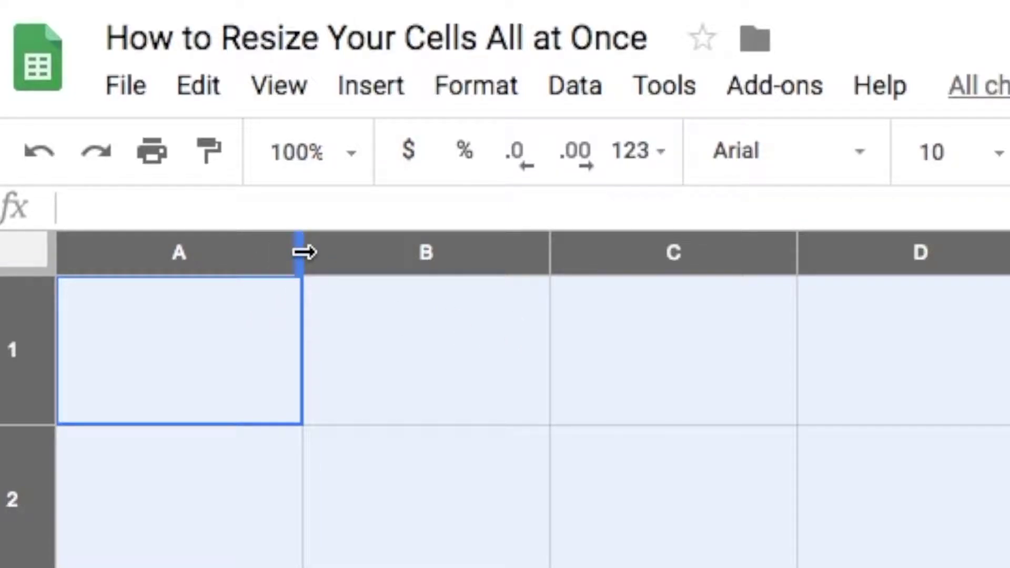
left_click_drag(304, 252, 409, 253)
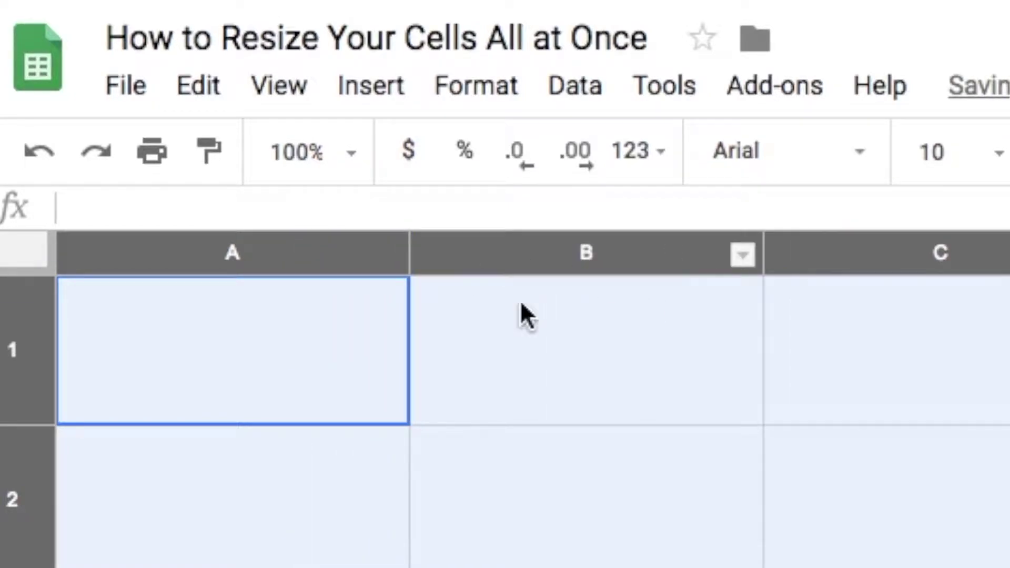
left_click(18, 420)
Step: Reselect the entire sheet and shrink every row to one shorter uniform height
left_click(24, 428)
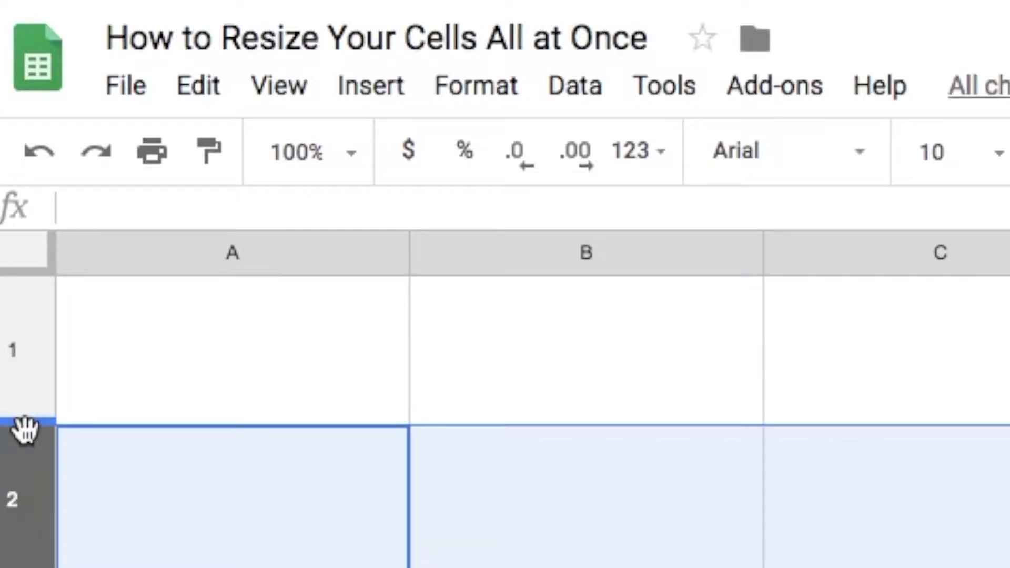
left_click(88, 371)
key("ctrl+a")
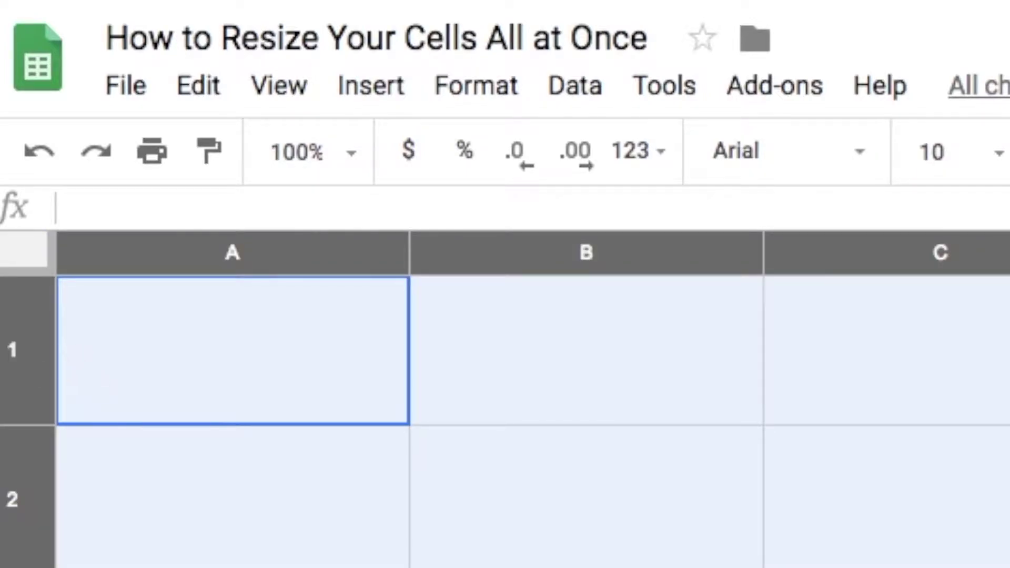
left_click_drag(4, 420, 8, 364)
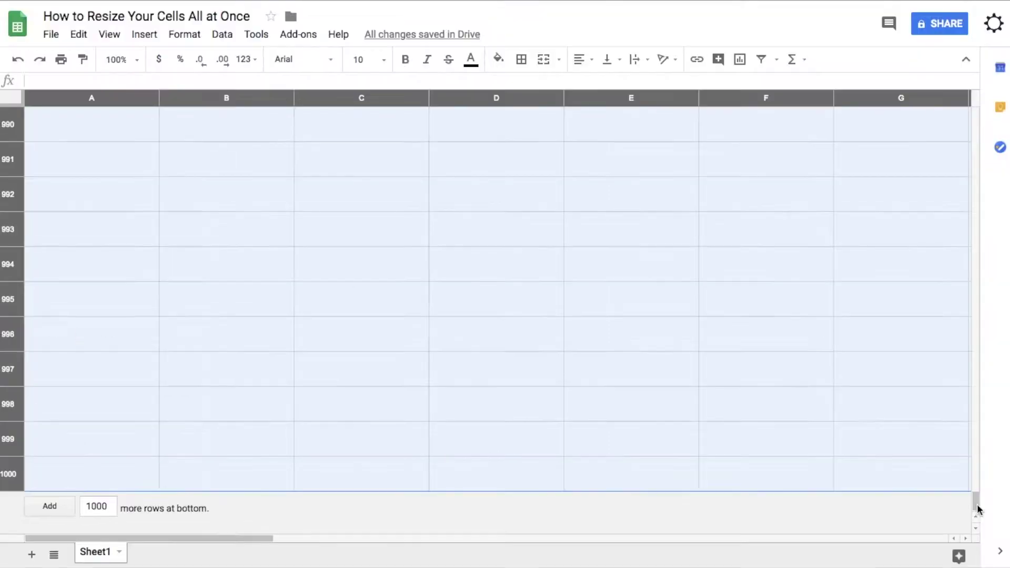
left_click_drag(978, 504, 988, 120)
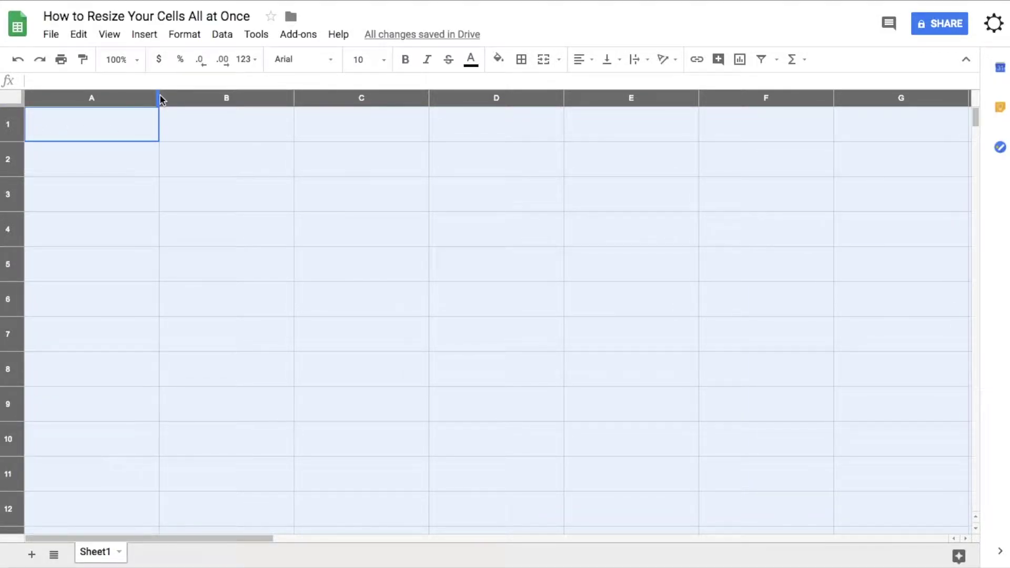
Step: Make all rows uniformly taller and apply Wrap text wrapping across the sheet
left_click_drag(159, 95, 157, 98)
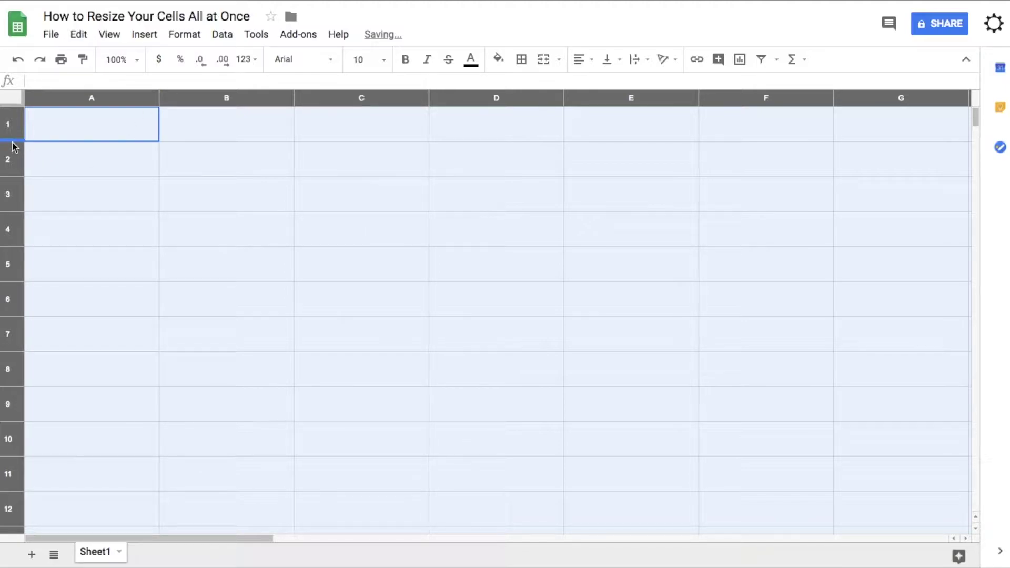
left_click_drag(15, 140, 17, 153)
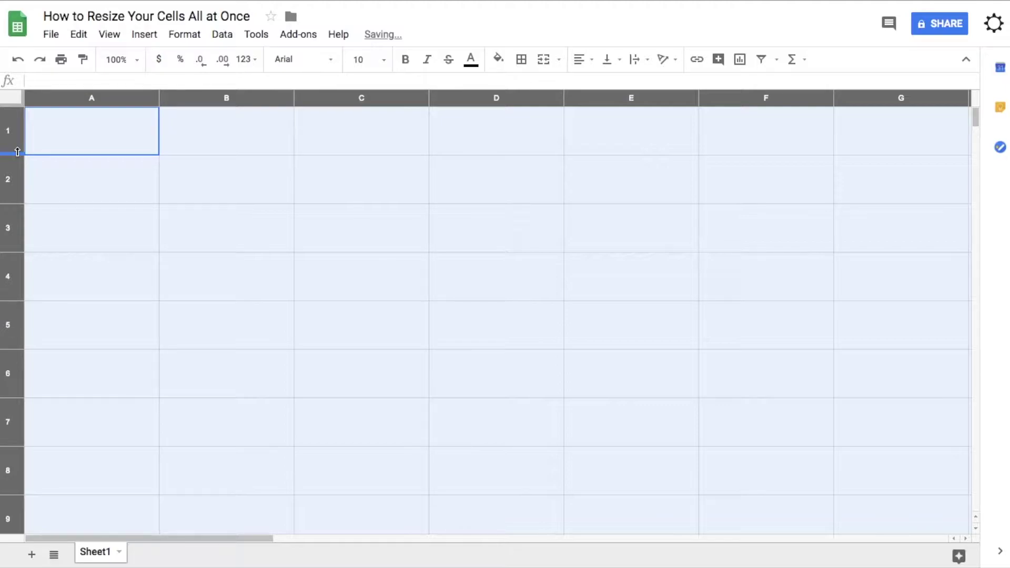
left_click(642, 68)
left_click(658, 83)
Step: Select column A, browse the Edit and Format menus, and open column A's actions
left_click(93, 179)
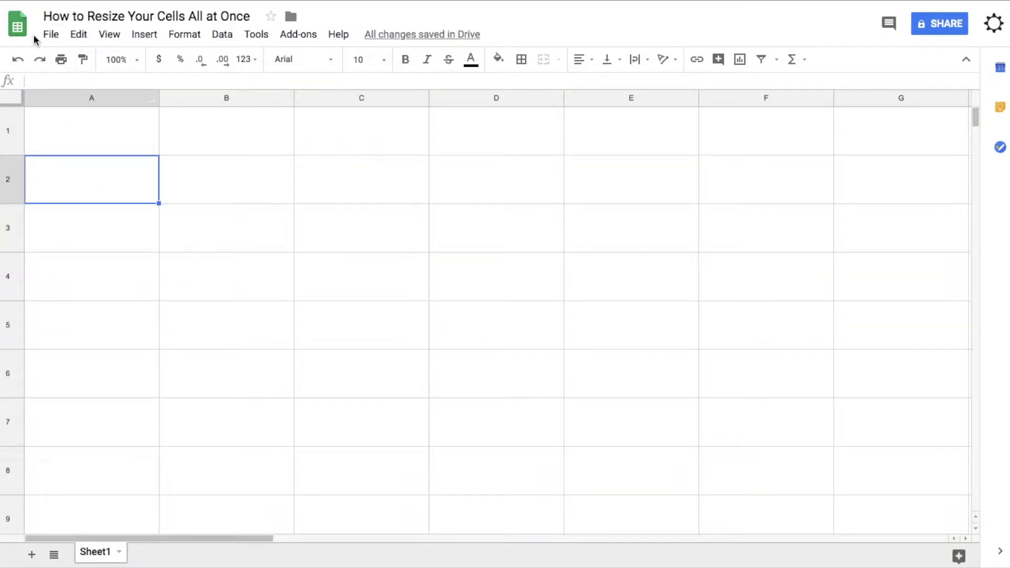
left_click(64, 97)
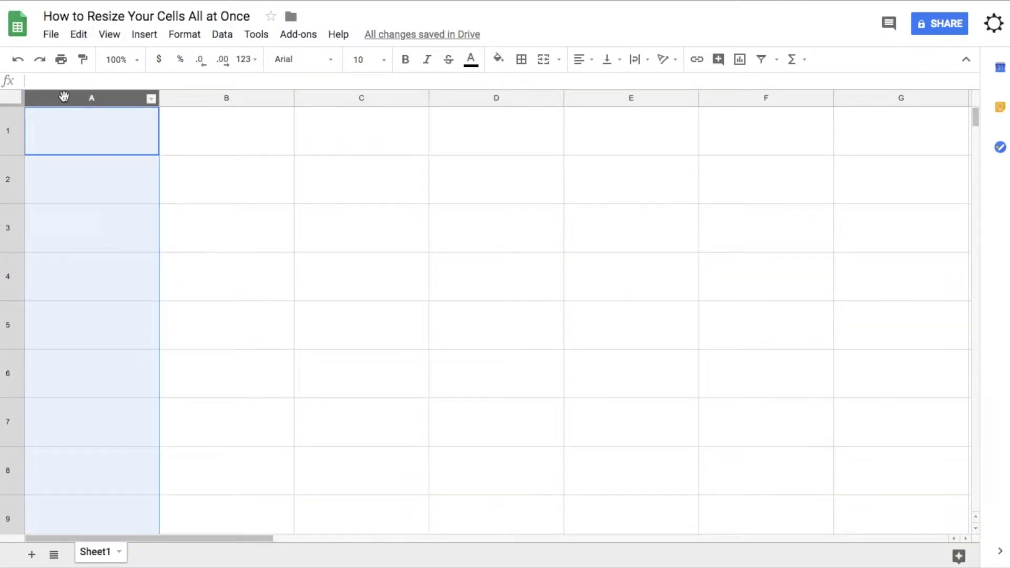
left_click(79, 35)
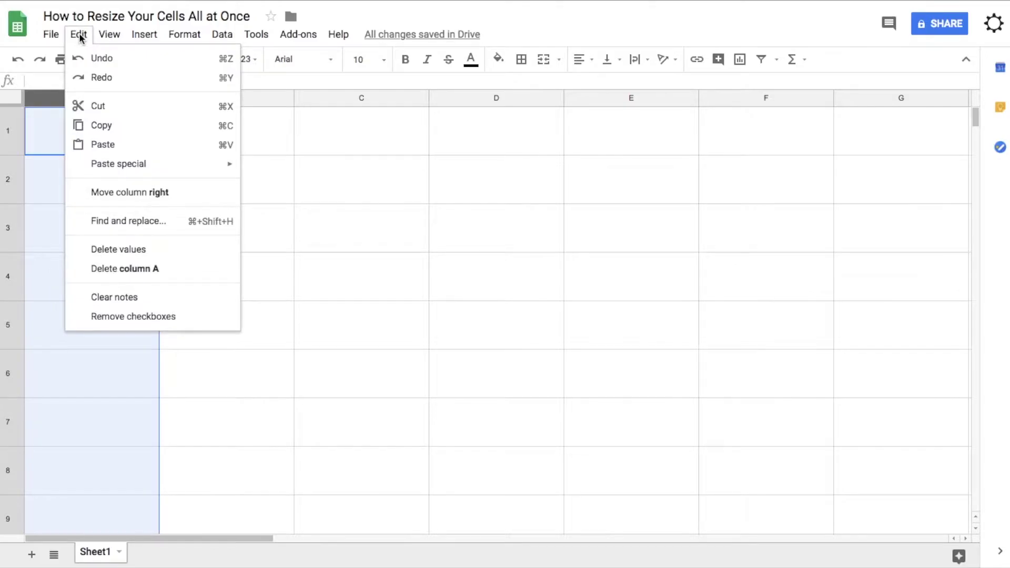
left_click(116, 35)
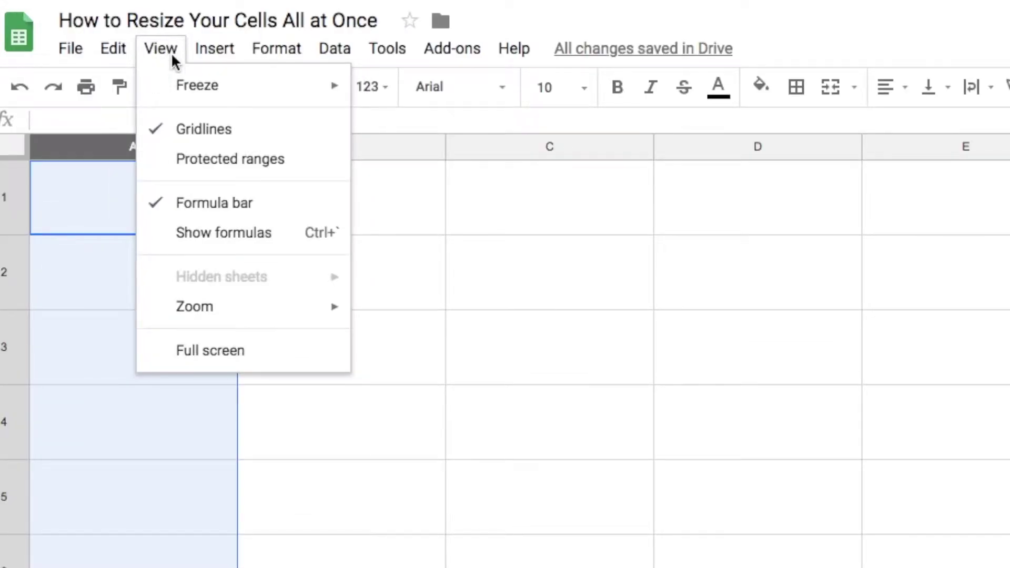
mouse_move(184, 34)
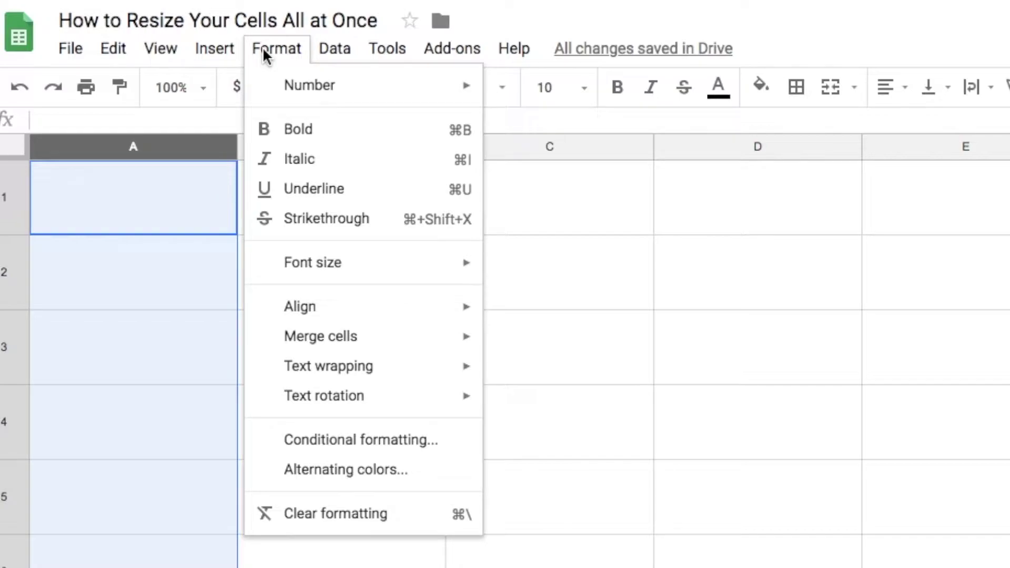
left_click(108, 206)
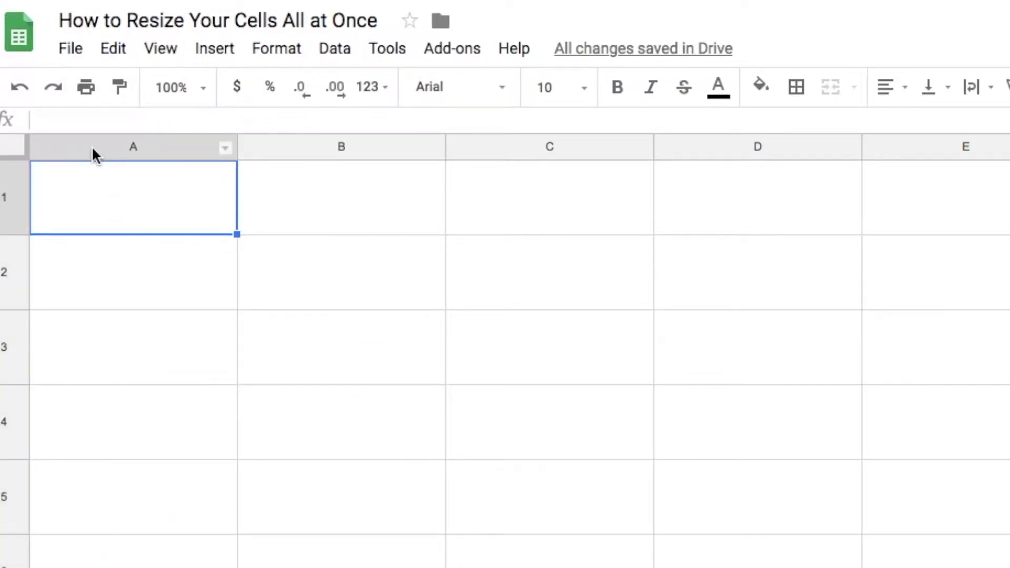
left_click(87, 146)
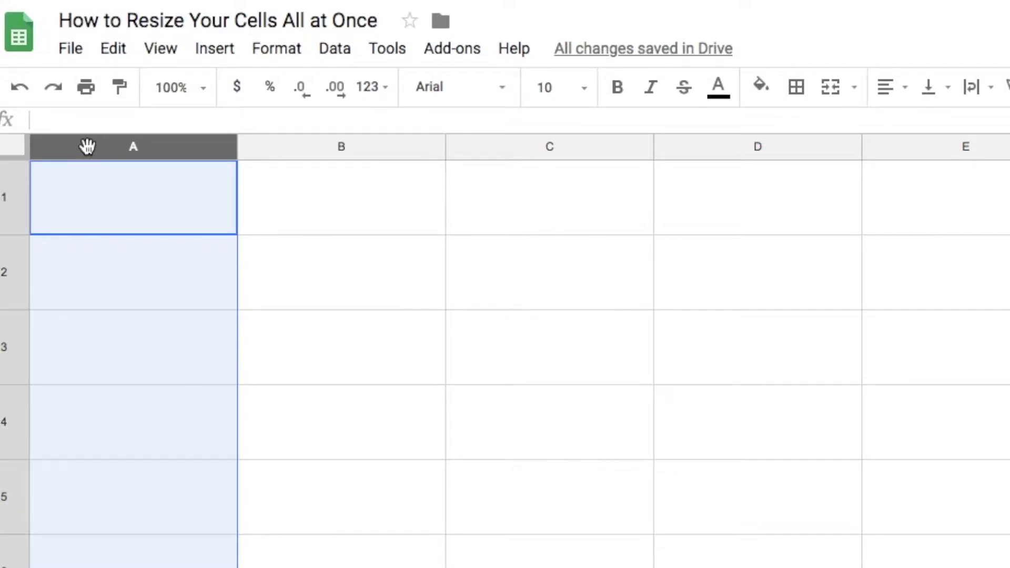
right_click(87, 145)
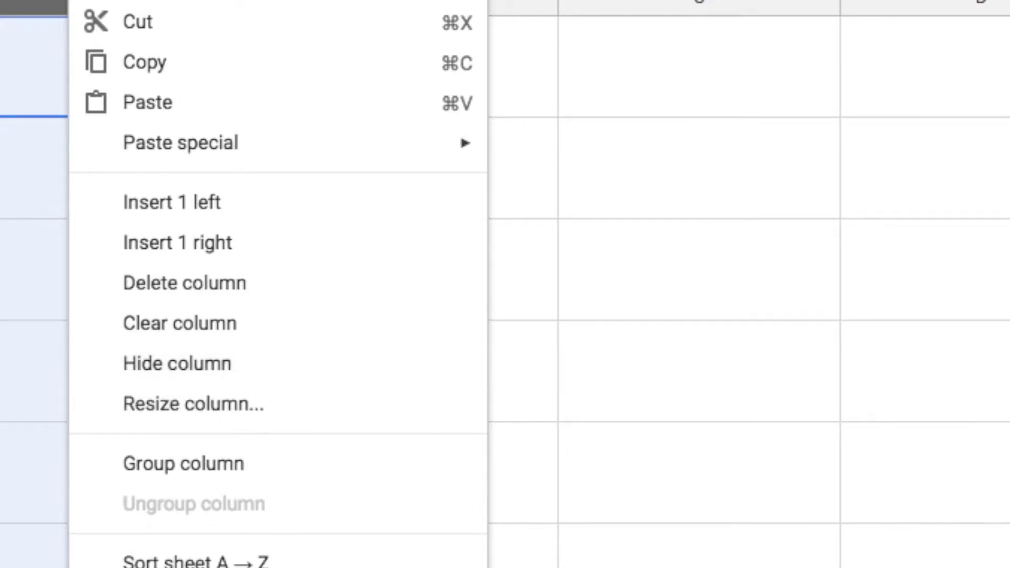
Step: Open the Resize row dialog for row 1 (68 px), then cancel without changes
right_click(5, 52)
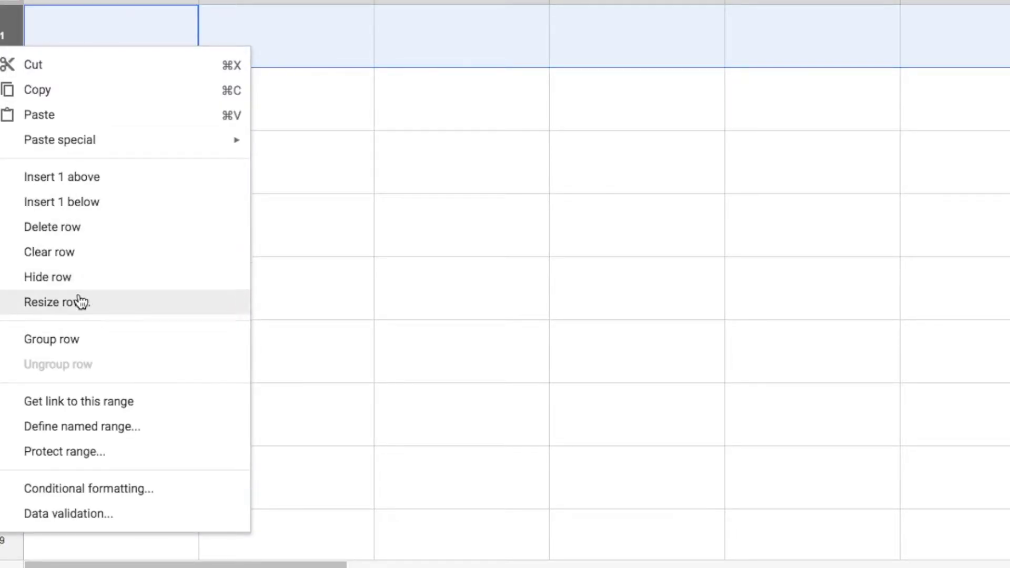
left_click(95, 311)
type("68")
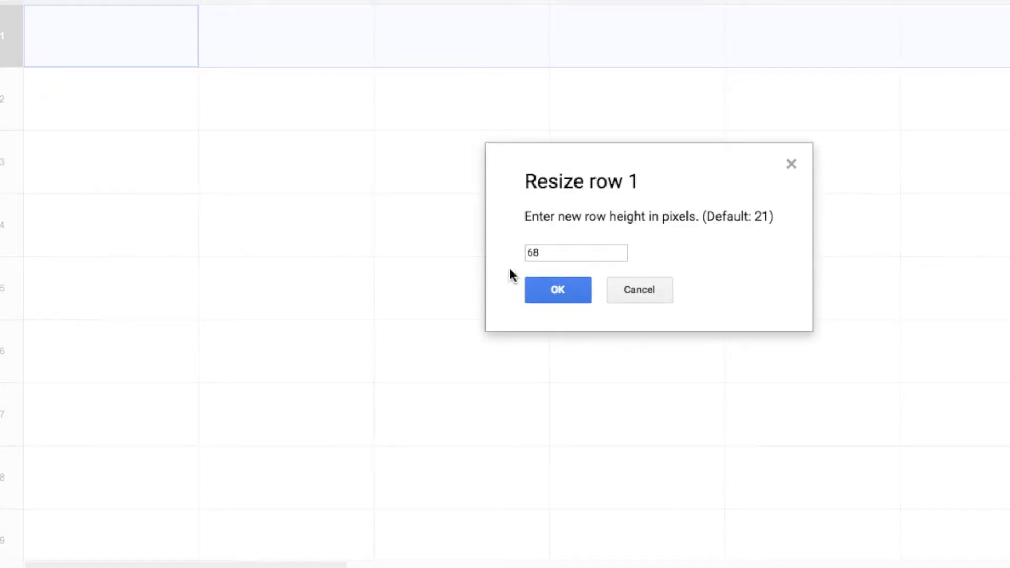
left_click(579, 249)
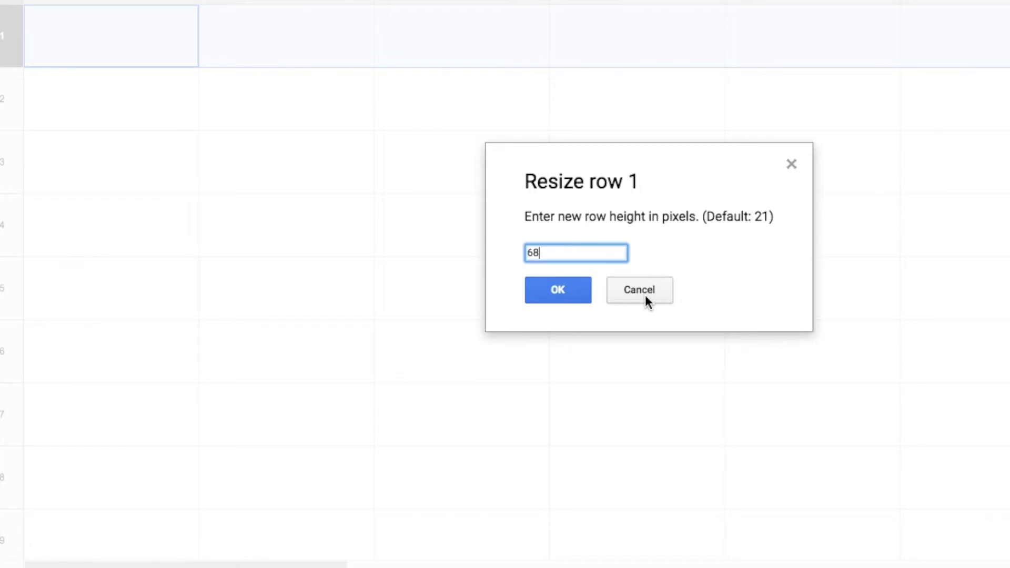
left_click(641, 288)
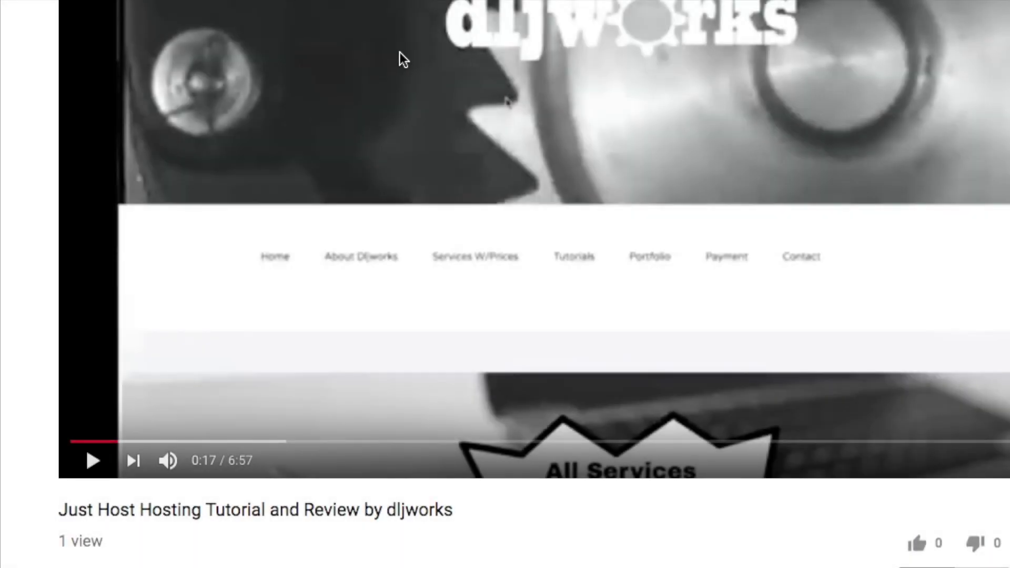
Step: Expand the Just Host tutorial's description via SHOW MORE and scroll through its links
scroll(420, 67, "down", 3)
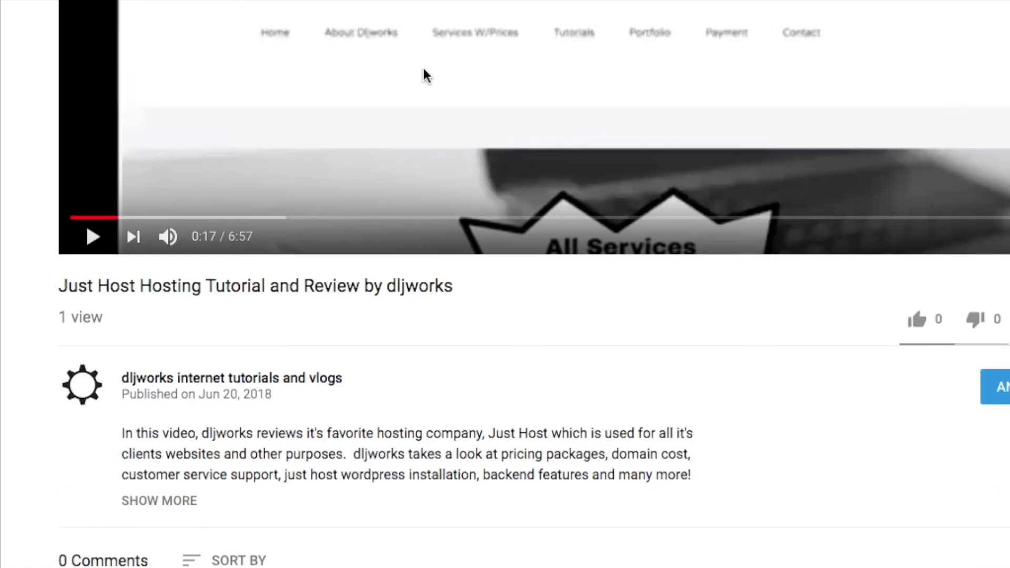
scroll(424, 68, "down", 3)
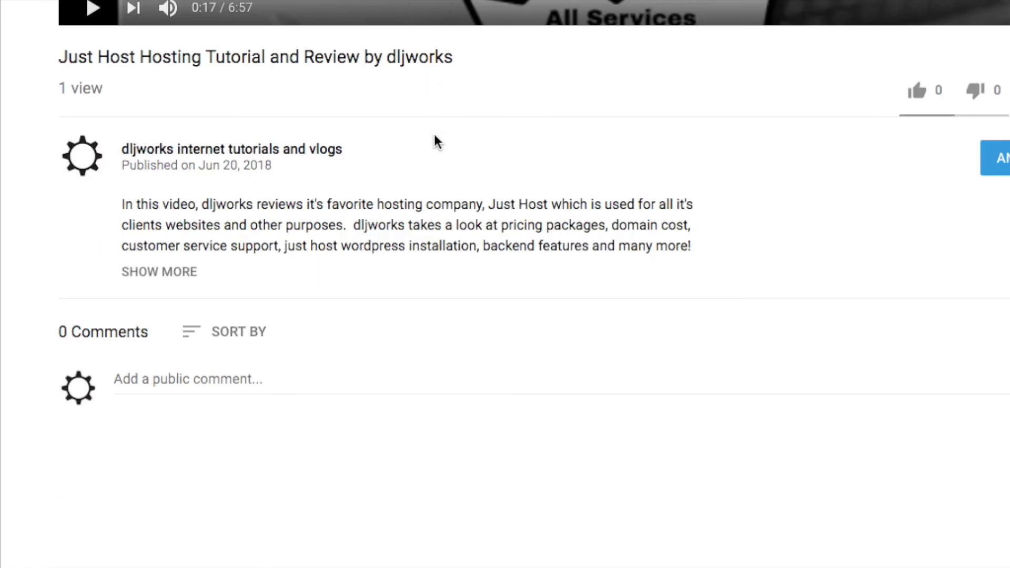
left_click(182, 272)
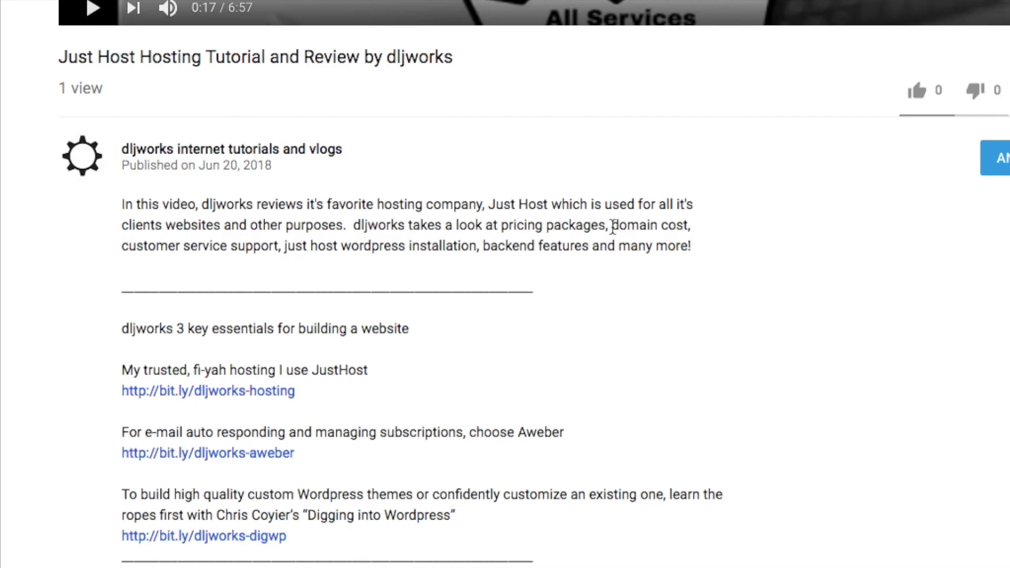
scroll(615, 234, "down", 1)
scroll(616, 236, "down", 5)
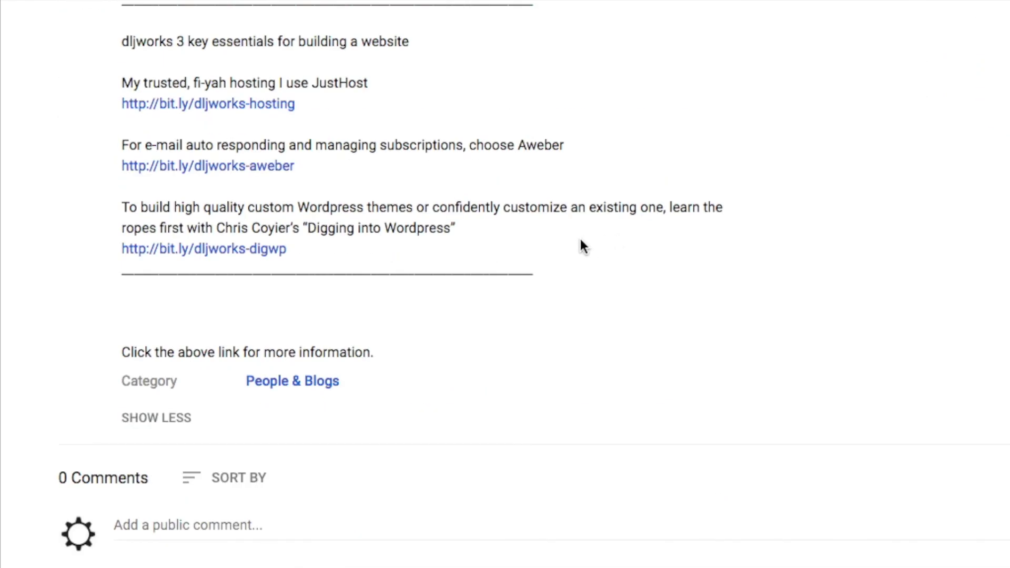